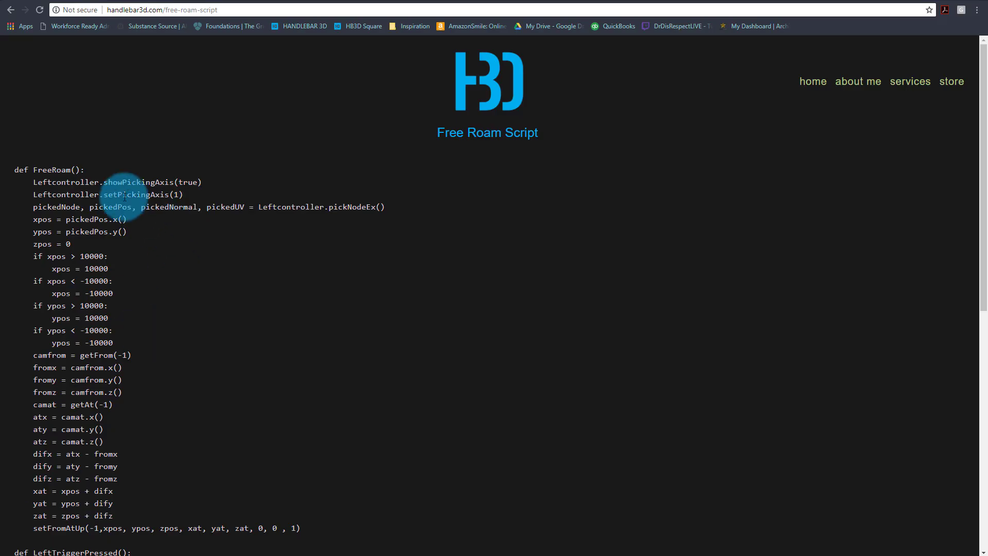
Select the Free Roam Script from 'def FreeRoam()' through 'print "Free Roam Loaded"'.
mouse_move(15, 170)
left_mouse_down()
mouse_move(93, 193)
mouse_move(205, 457)
mouse_move(206, 540)
mouse_move(209, 293)
mouse_move(209, 305)
left_mouse_up()
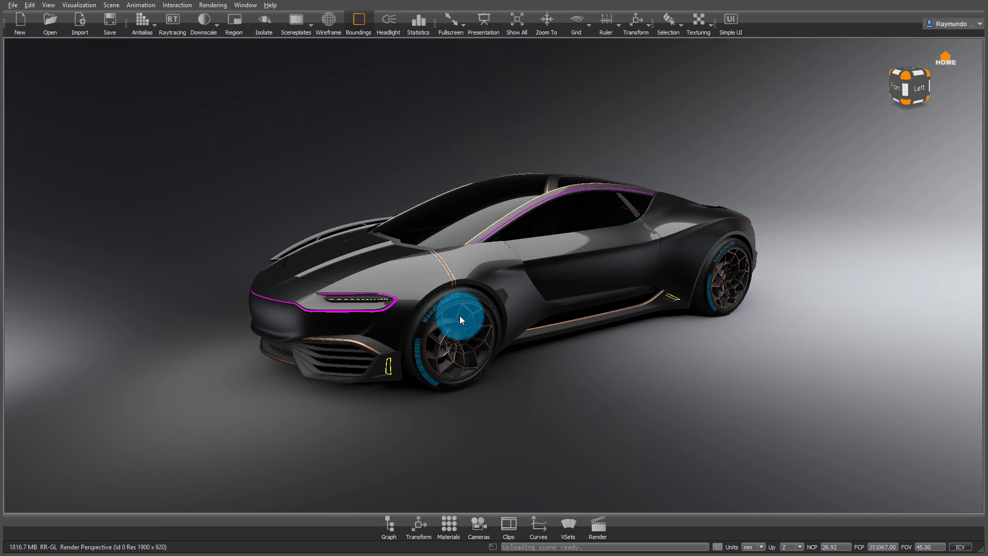
Paste and run the Free Roam script in the VRED terminal, checking for 'Free Roam Loaded'.
left_click(492, 547)
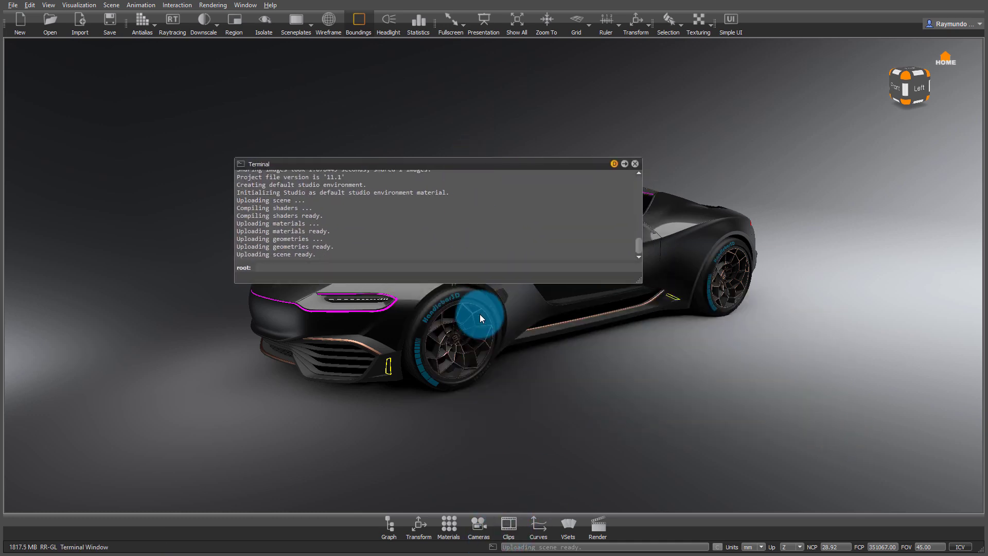
key("ctrl+v")
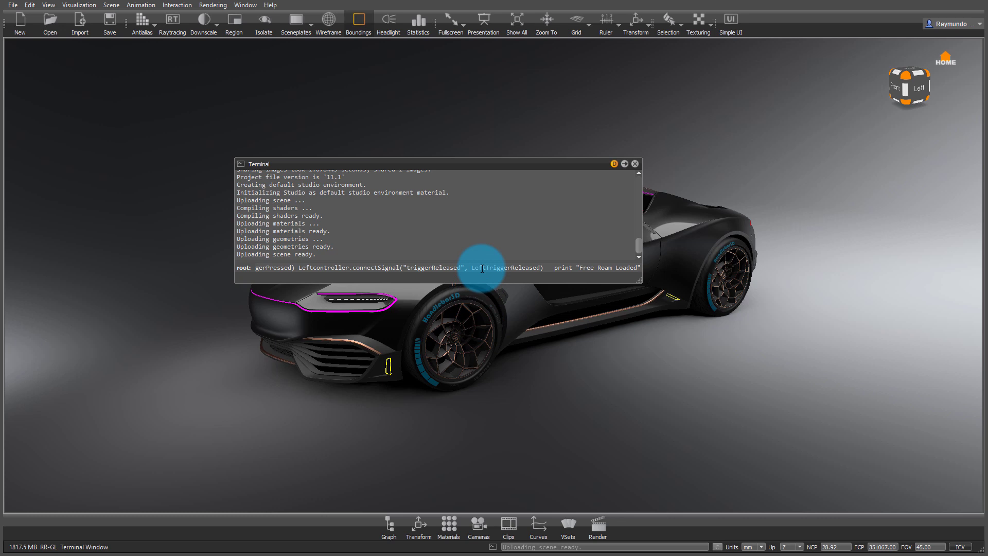
key("Return")
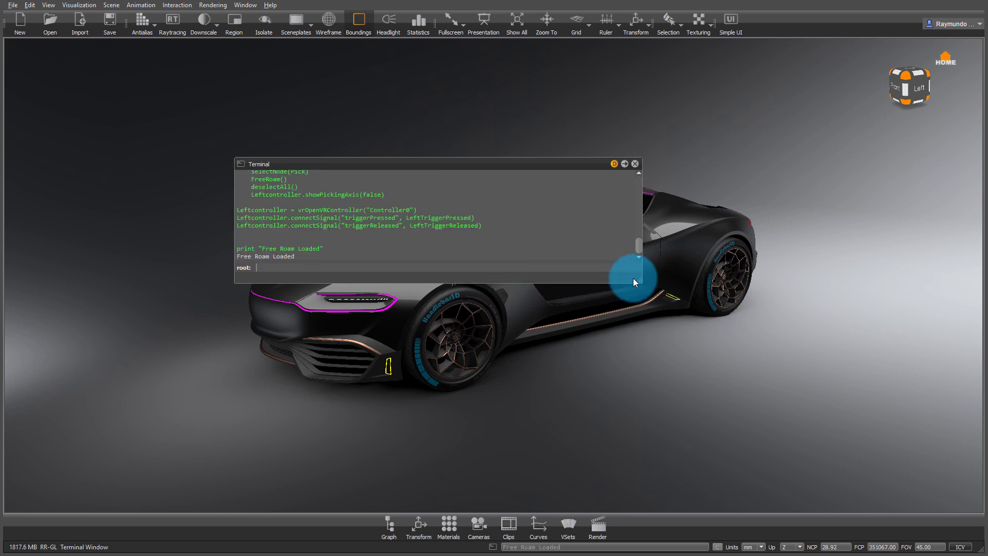
left_click_drag(640, 282, 640, 444)
scroll(597, 379, "down", 4)
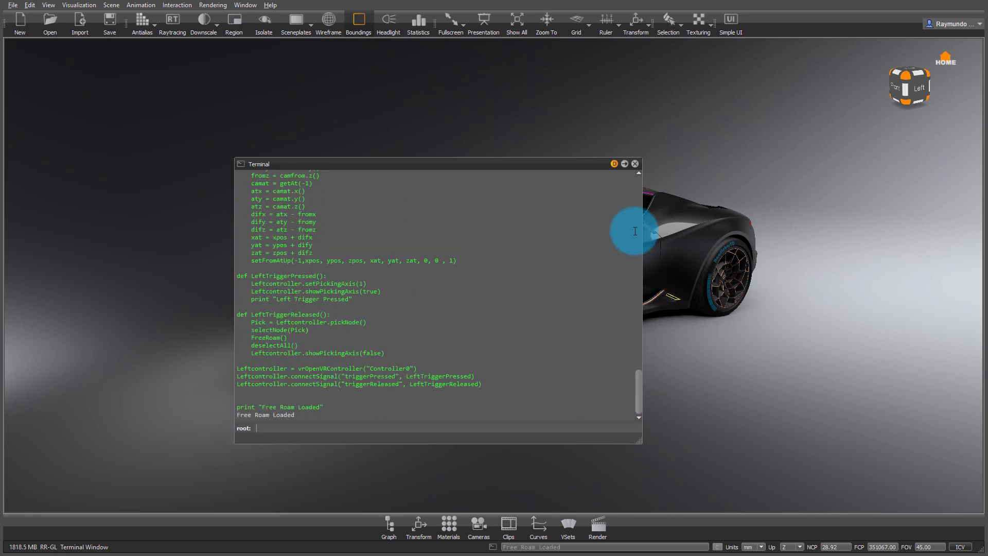
Close the terminal and paste the free-roam script into the Script Editor.
left_click(635, 164)
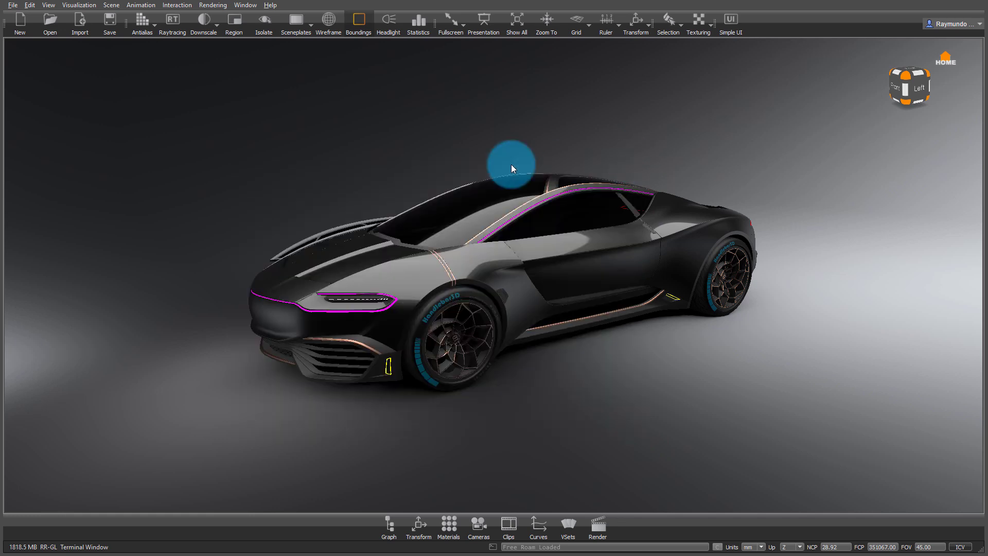
left_click(30, 6)
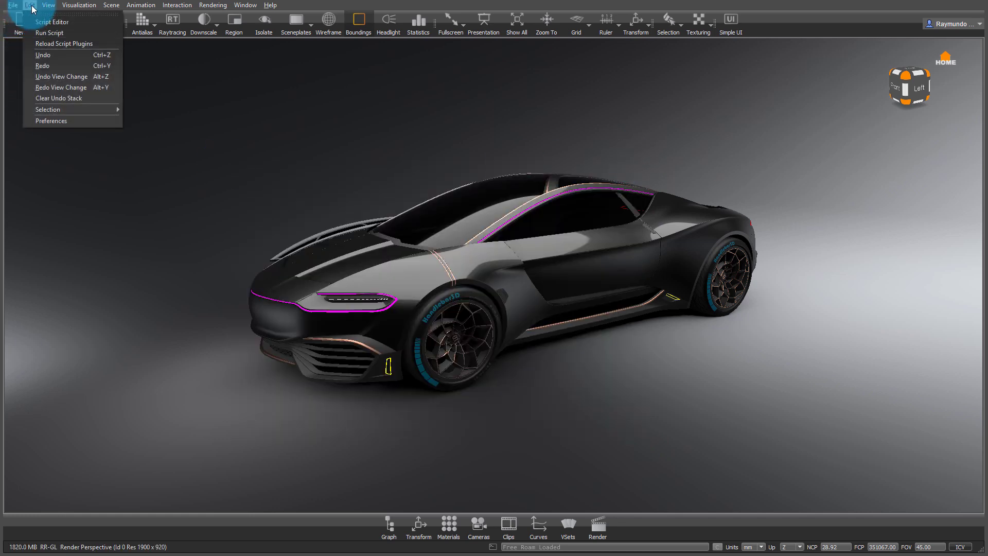
left_click(58, 23)
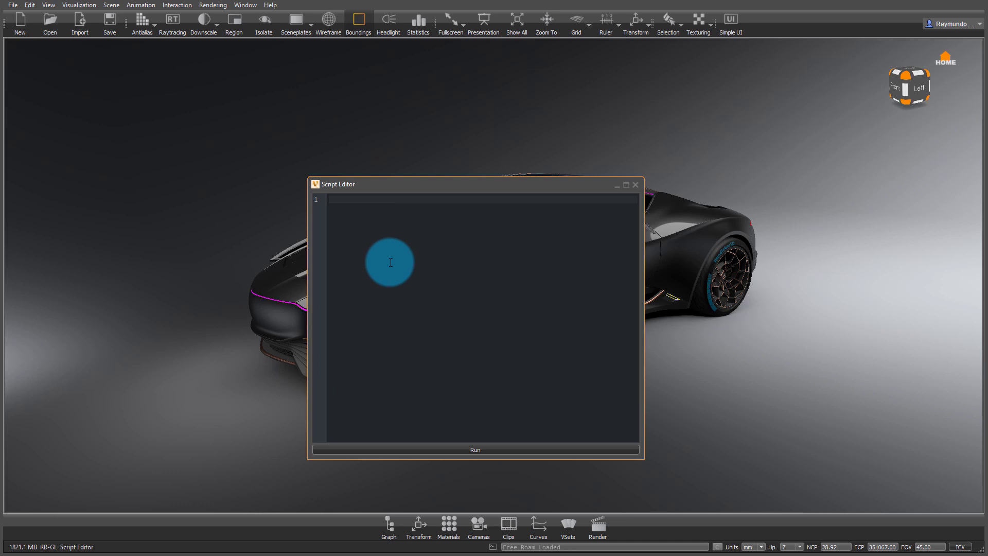
key("ctrl+v")
scroll(439, 310, "up", 5)
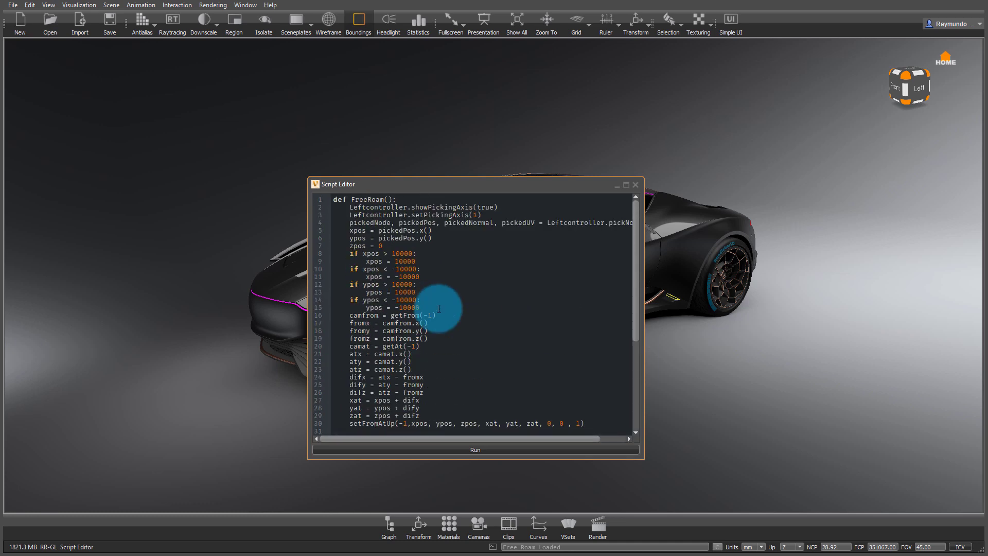
scroll(438, 309, "down", 6)
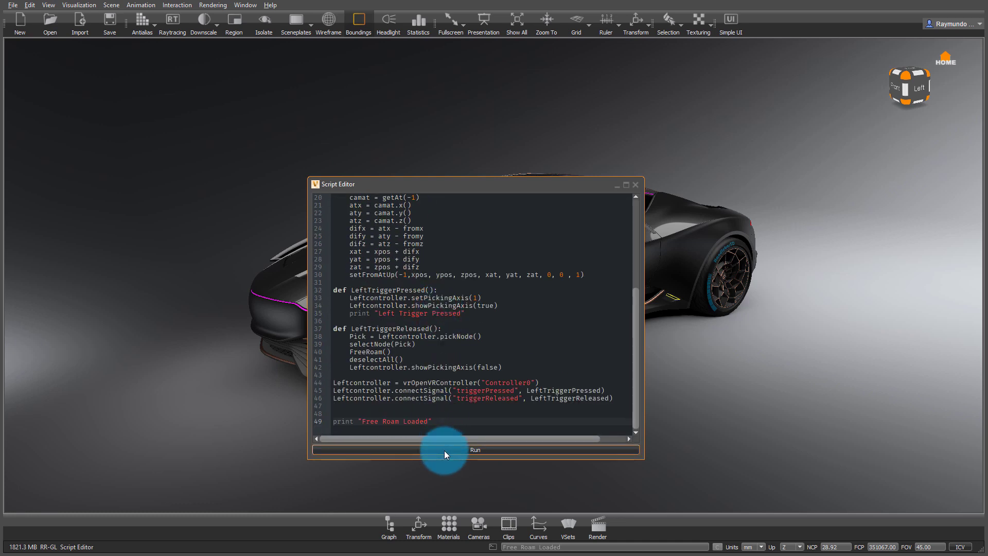
Close the Script Editor and save the Vred_Multipass scene file.
left_click(636, 186)
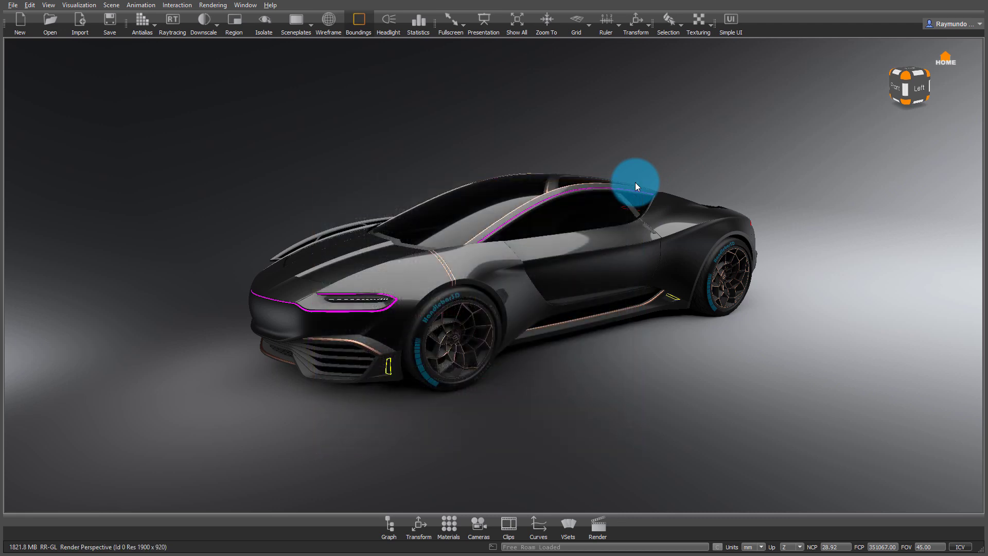
left_click(12, 4)
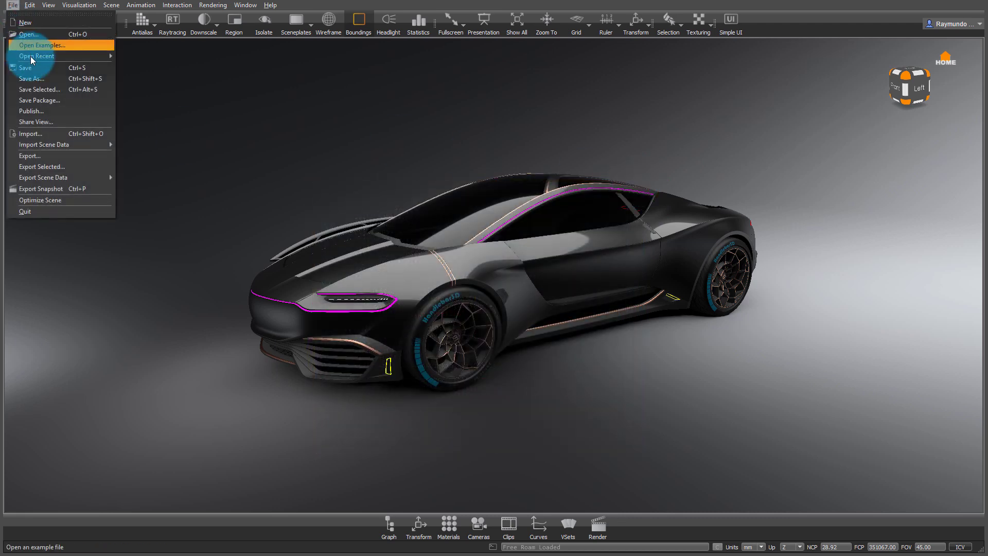
left_click(36, 68)
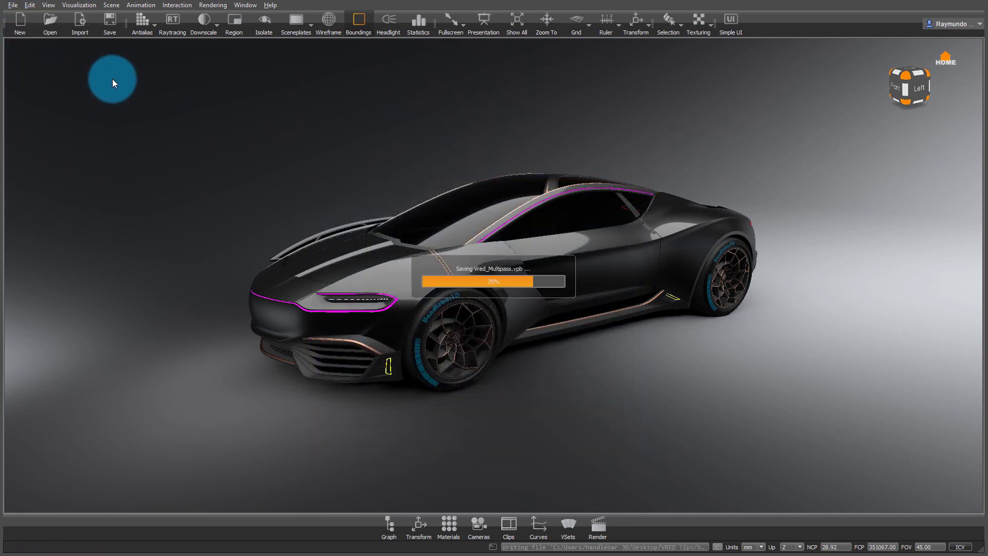
Choose Medium realtime antialiasing and the OpenVR HMD display mode.
left_click(78, 5)
mouse_move(102, 164)
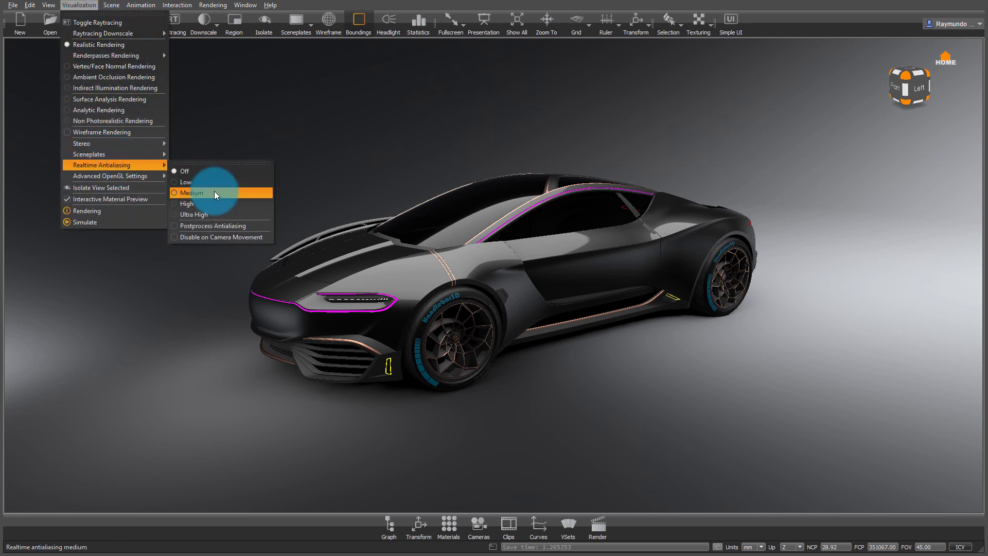
left_click(214, 193)
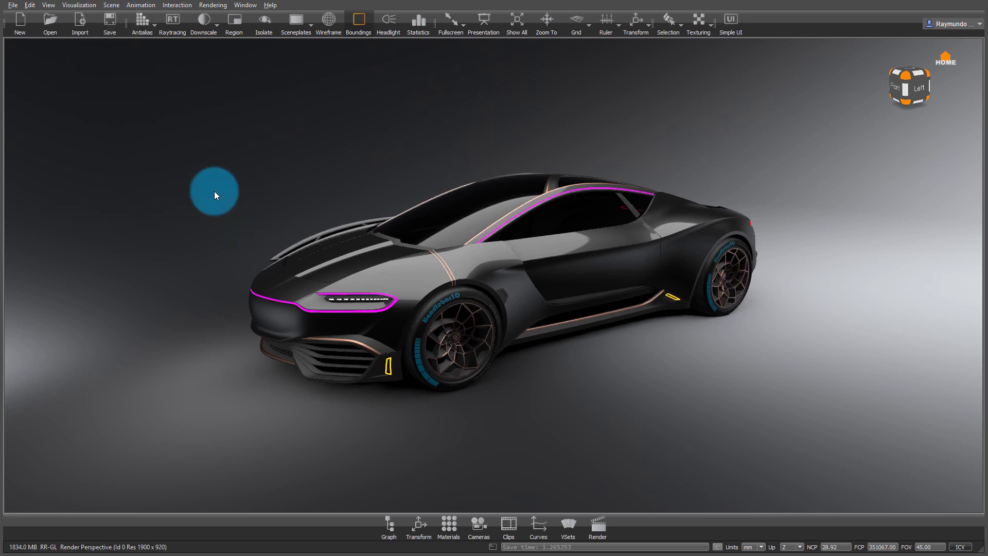
left_click(51, 6)
mouse_move(69, 22)
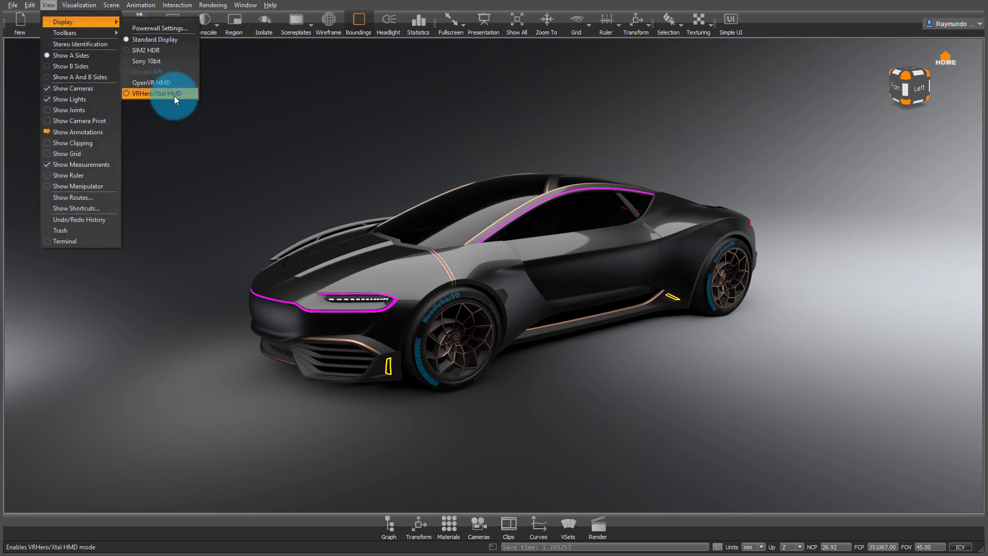
left_click(166, 82)
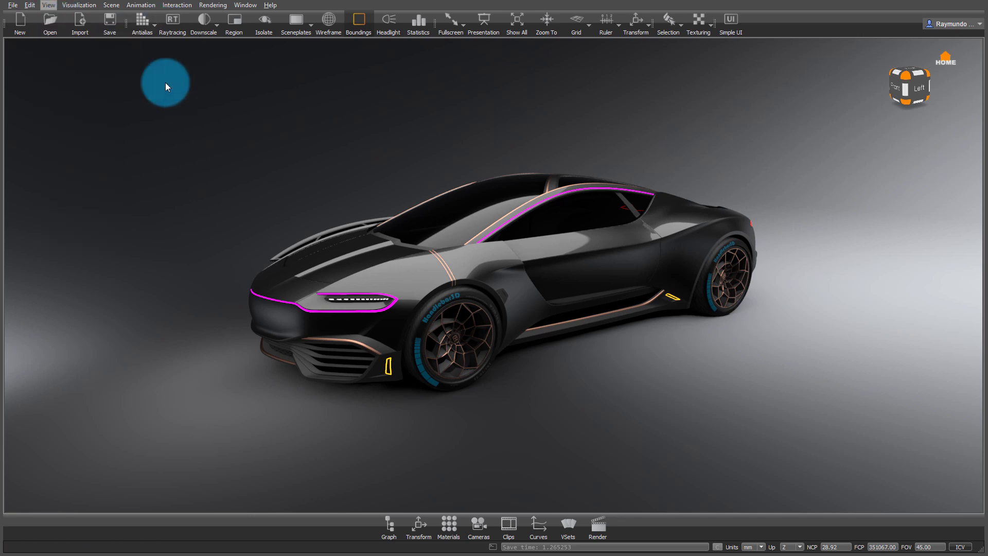